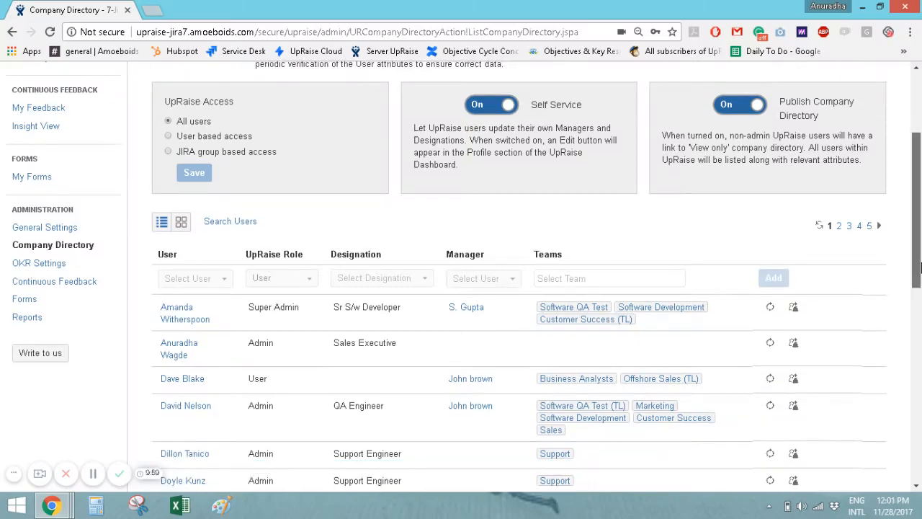
{"action": "left_click_drag", "start_coordinate": [917, 266], "coordinate": [917, 308]}
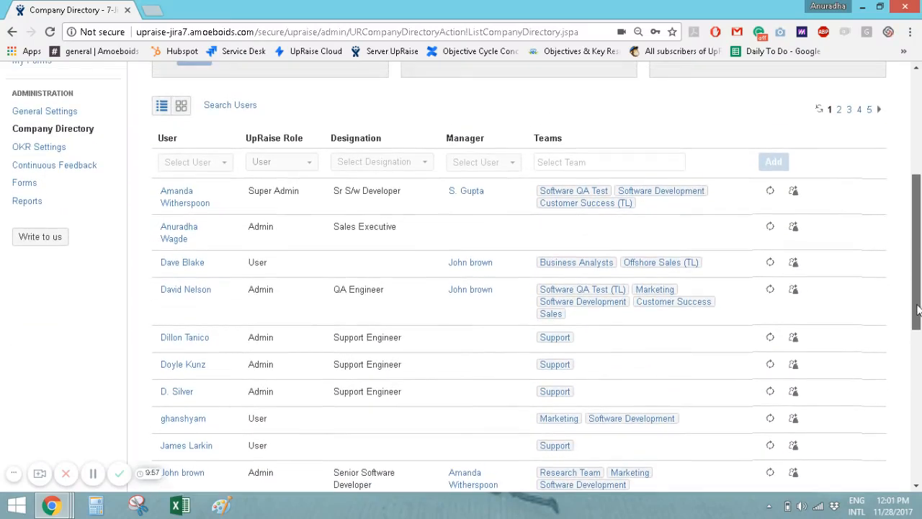
{"action": "left_click_drag", "start_coordinate": [917, 309], "coordinate": [918, 332]}
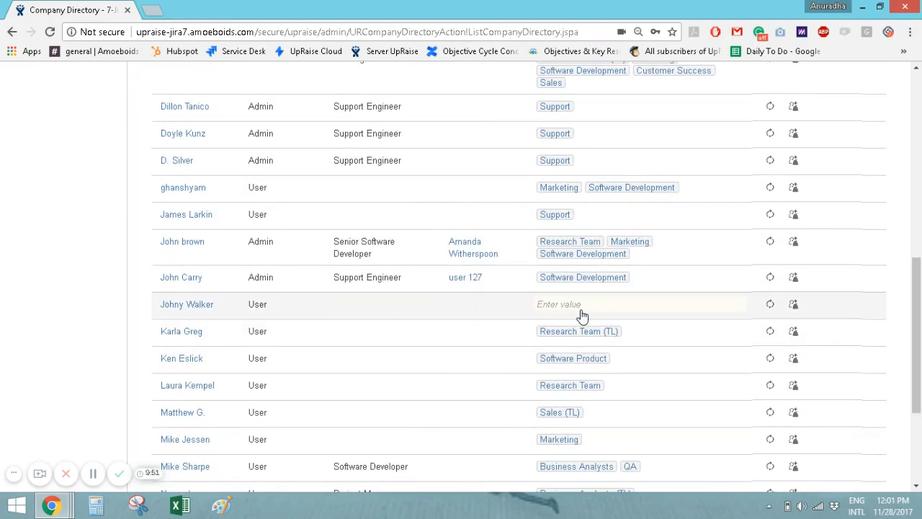
{"action": "left_click_drag", "start_coordinate": [917, 333], "coordinate": [918, 216]}
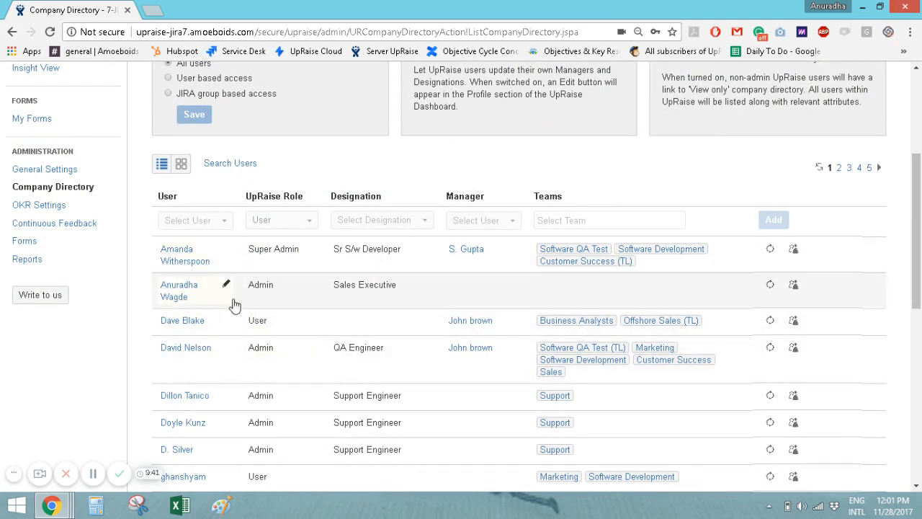
{"action": "left_click_drag", "start_coordinate": [917, 306], "coordinate": [917, 395]}
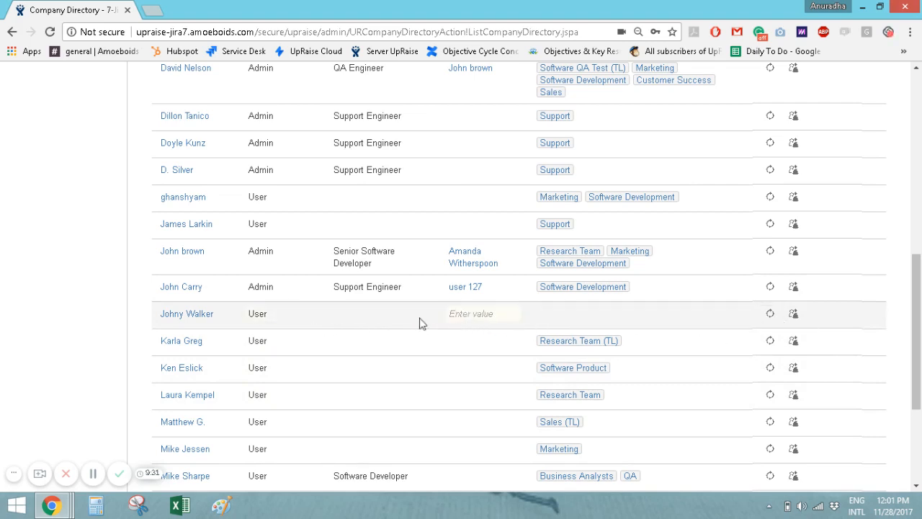
Assign Johny Walker the designation Sales Executive and update his row.
{"action": "left_click", "coordinate": [354, 317]}
{"action": "left_click", "coordinate": [463, 330]}
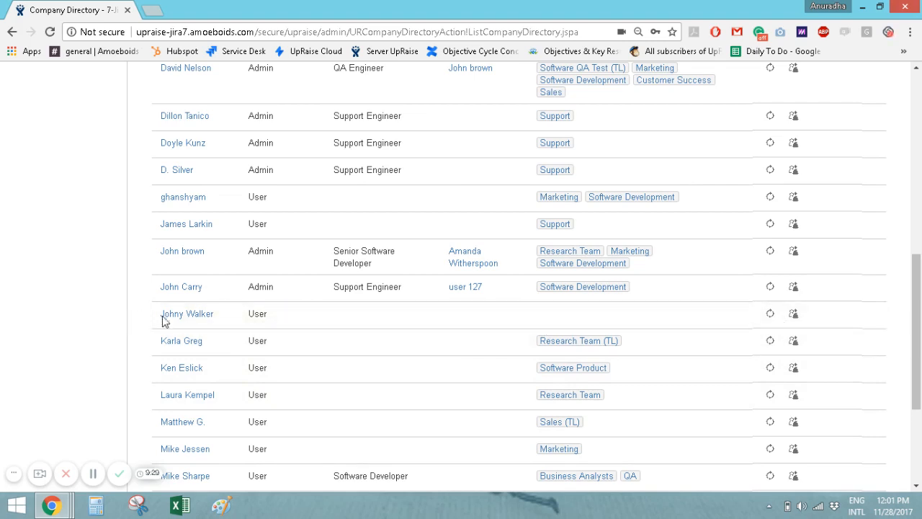
{"action": "left_click", "coordinate": [372, 316]}
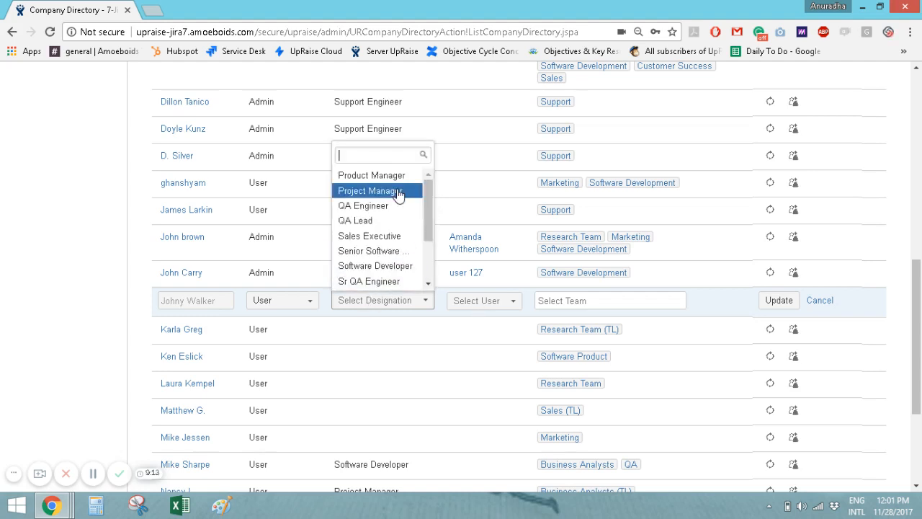
{"action": "scroll", "coordinate": [404, 217], "scroll_direction": "down", "scroll_amount": 3}
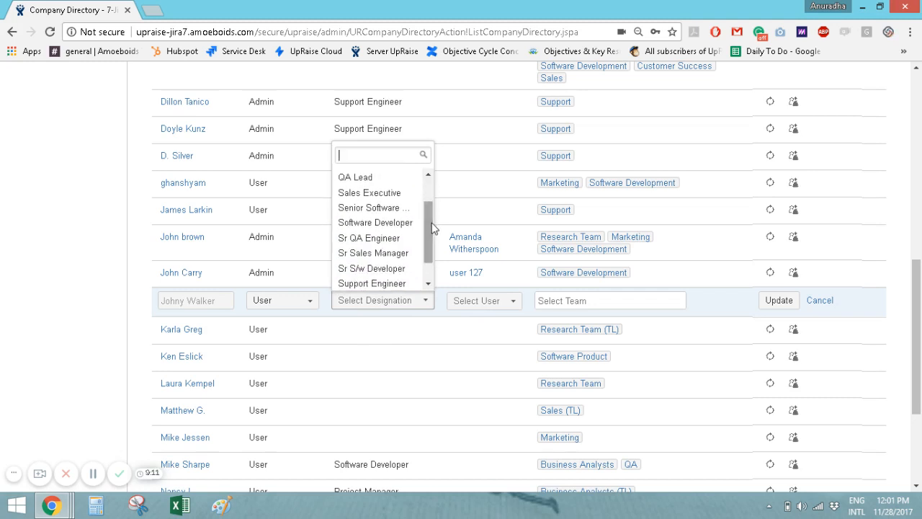
{"action": "left_click", "coordinate": [389, 193]}
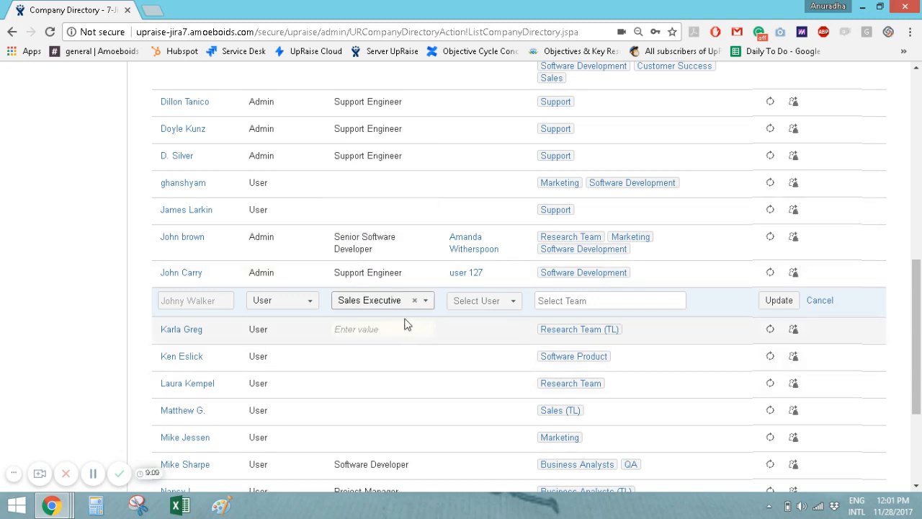
{"action": "left_click", "coordinate": [779, 301]}
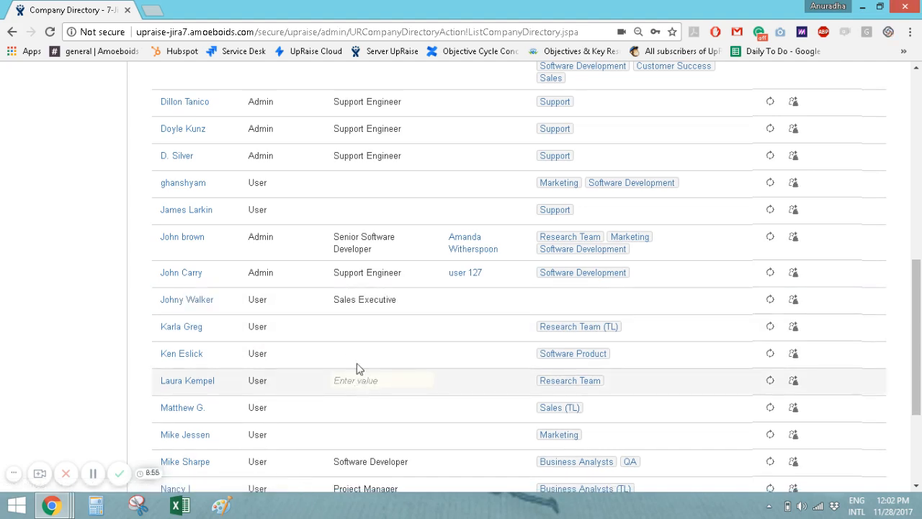
{"action": "left_click", "coordinate": [353, 326]}
{"action": "scroll", "coordinate": [375, 231], "scroll_direction": "down", "scroll_amount": 1}
{"action": "left_click", "coordinate": [371, 180]}
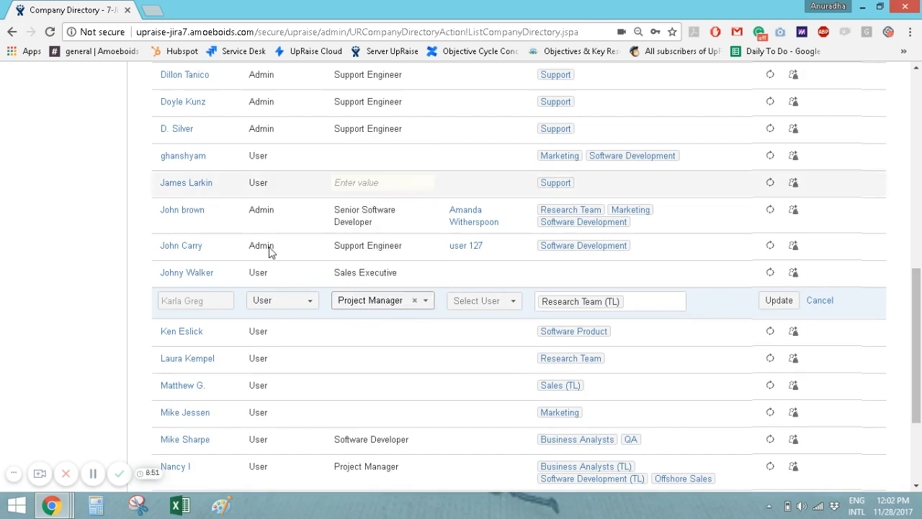
{"action": "left_click", "coordinate": [483, 303]}
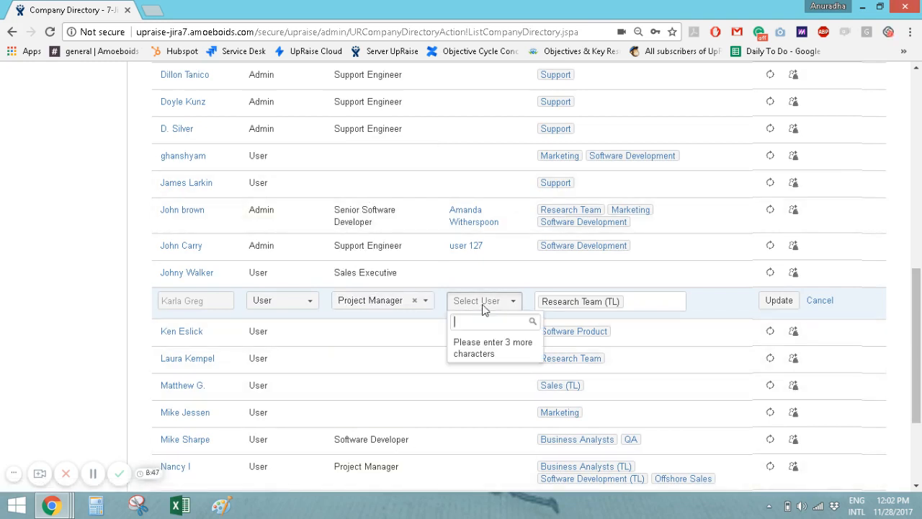
{"action": "type", "text": "ama"}
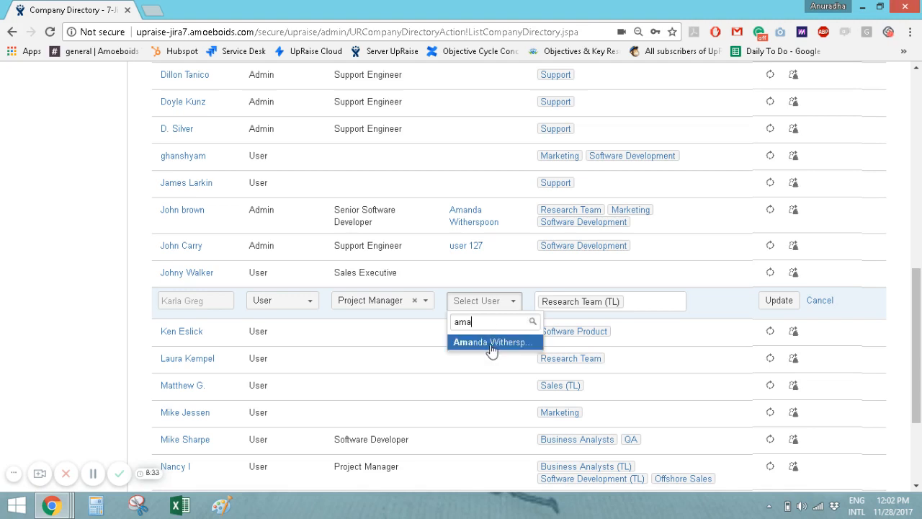
{"action": "left_click", "coordinate": [492, 343]}
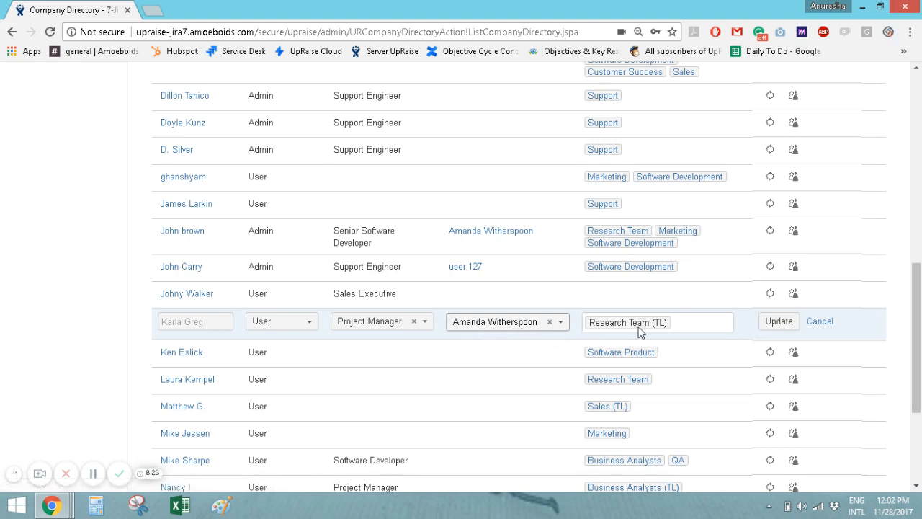
{"action": "left_click", "coordinate": [687, 321]}
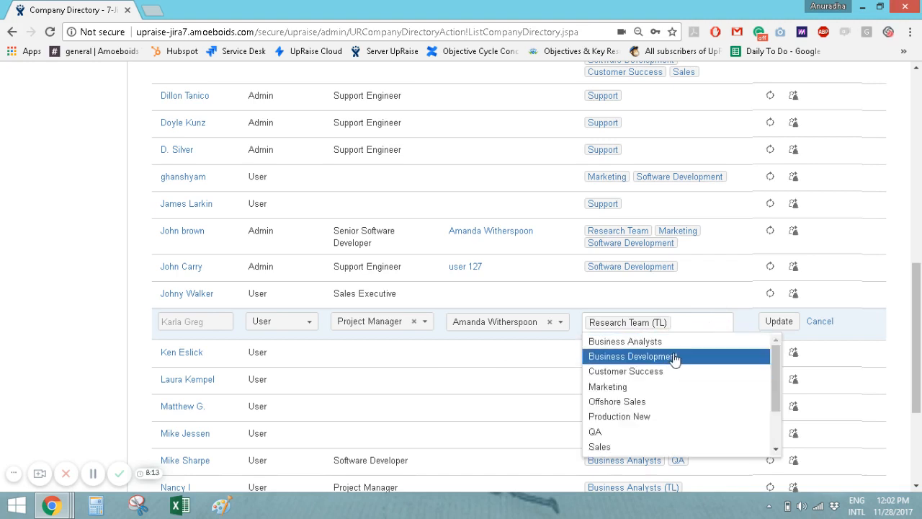
{"action": "left_click", "coordinate": [658, 342]}
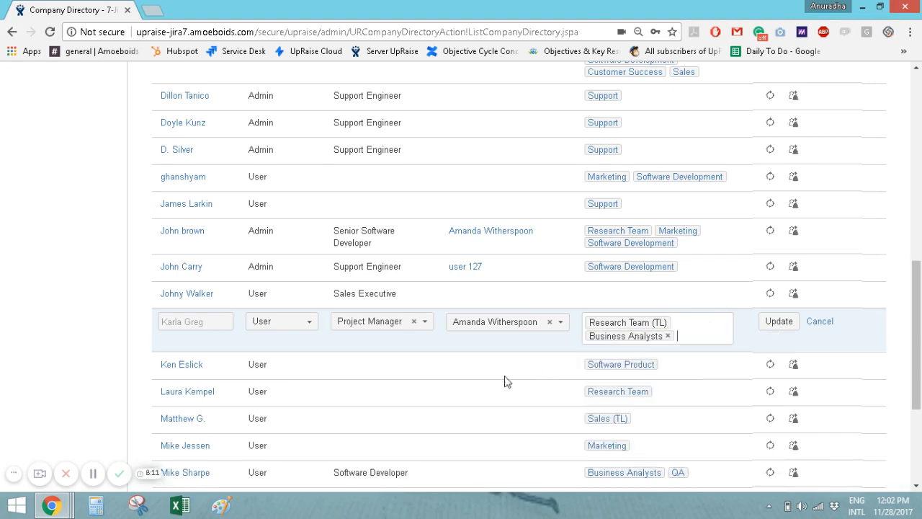
{"action": "left_click", "coordinate": [779, 321]}
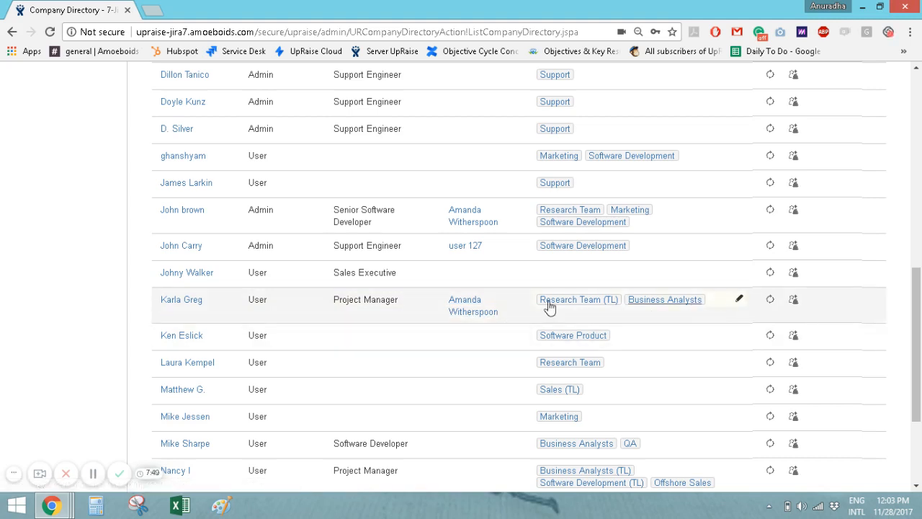
{"action": "mouse_move", "coordinate": [182, 299]}
{"action": "scroll", "coordinate": [670, 375], "scroll_direction": "down", "scroll_amount": 3}
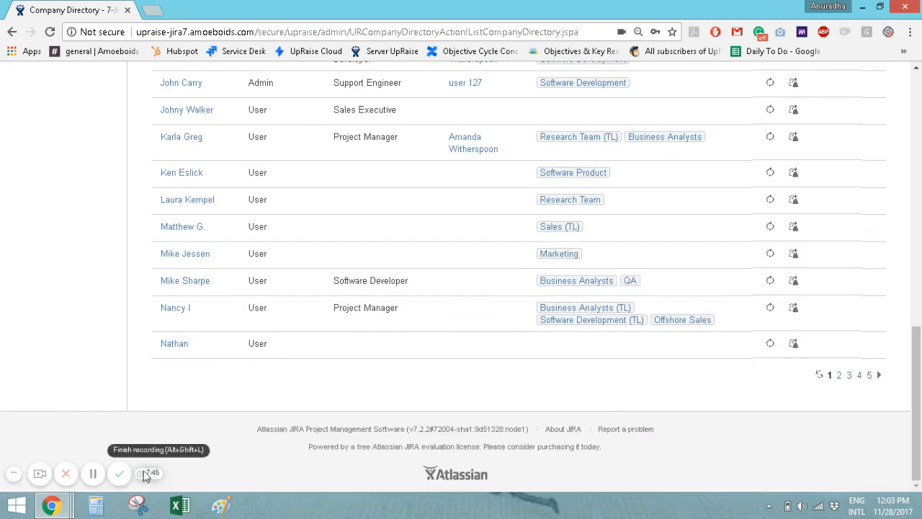
{"action": "scroll", "coordinate": [288, 288], "scroll_direction": "up", "scroll_amount": 5}
{"action": "scroll", "coordinate": [302, 395], "scroll_direction": "up", "scroll_amount": 4}
{"action": "scroll", "coordinate": [301, 394], "scroll_direction": "up", "scroll_amount": 4}
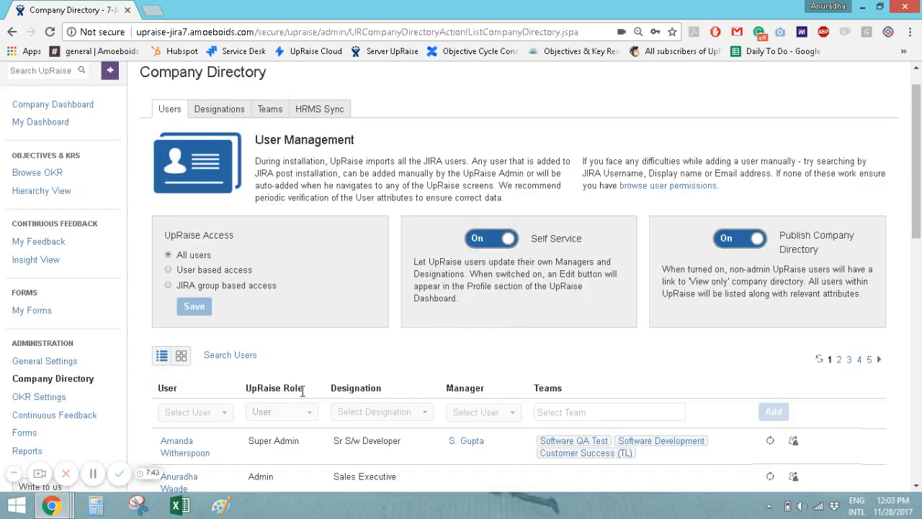